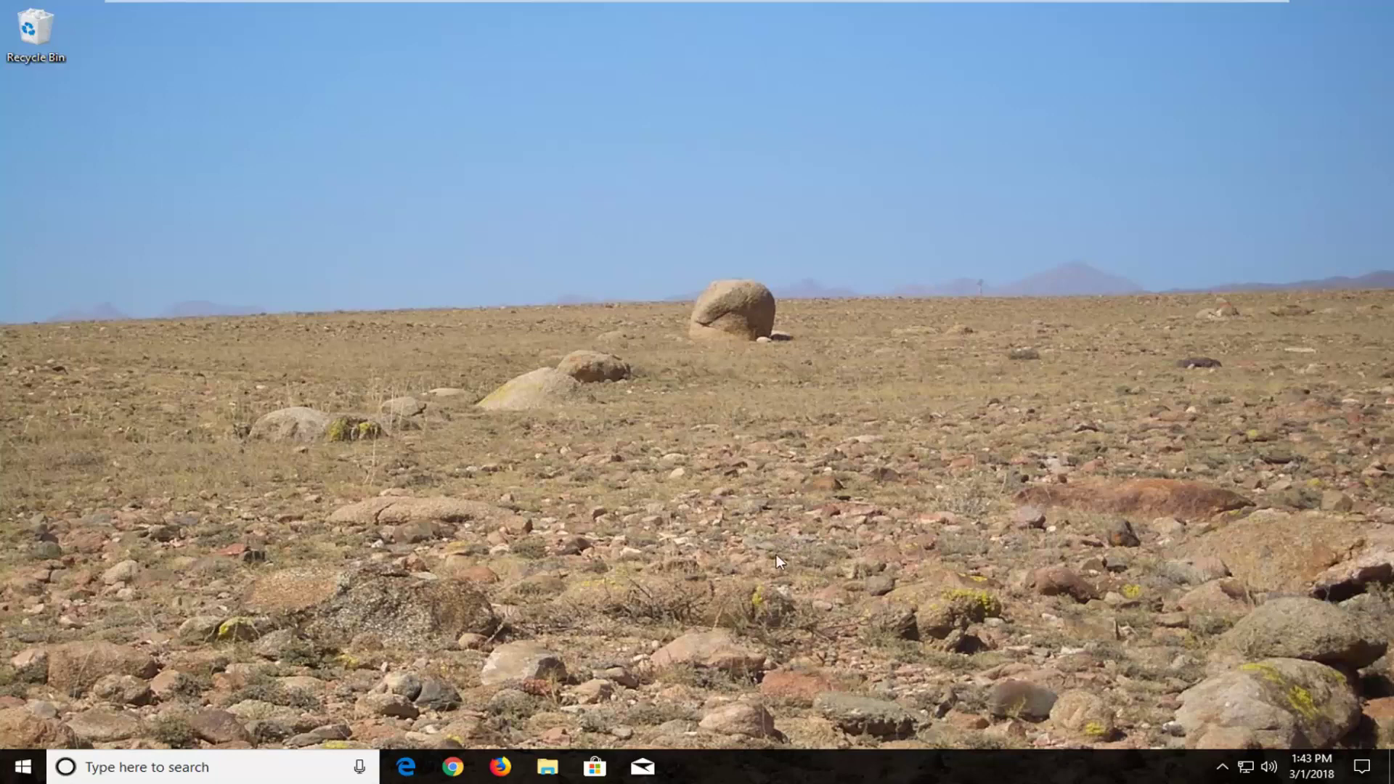
# Search the Start menu for 'reset' and open the Reset this PC recovery settings
pyautogui.click(22, 767)
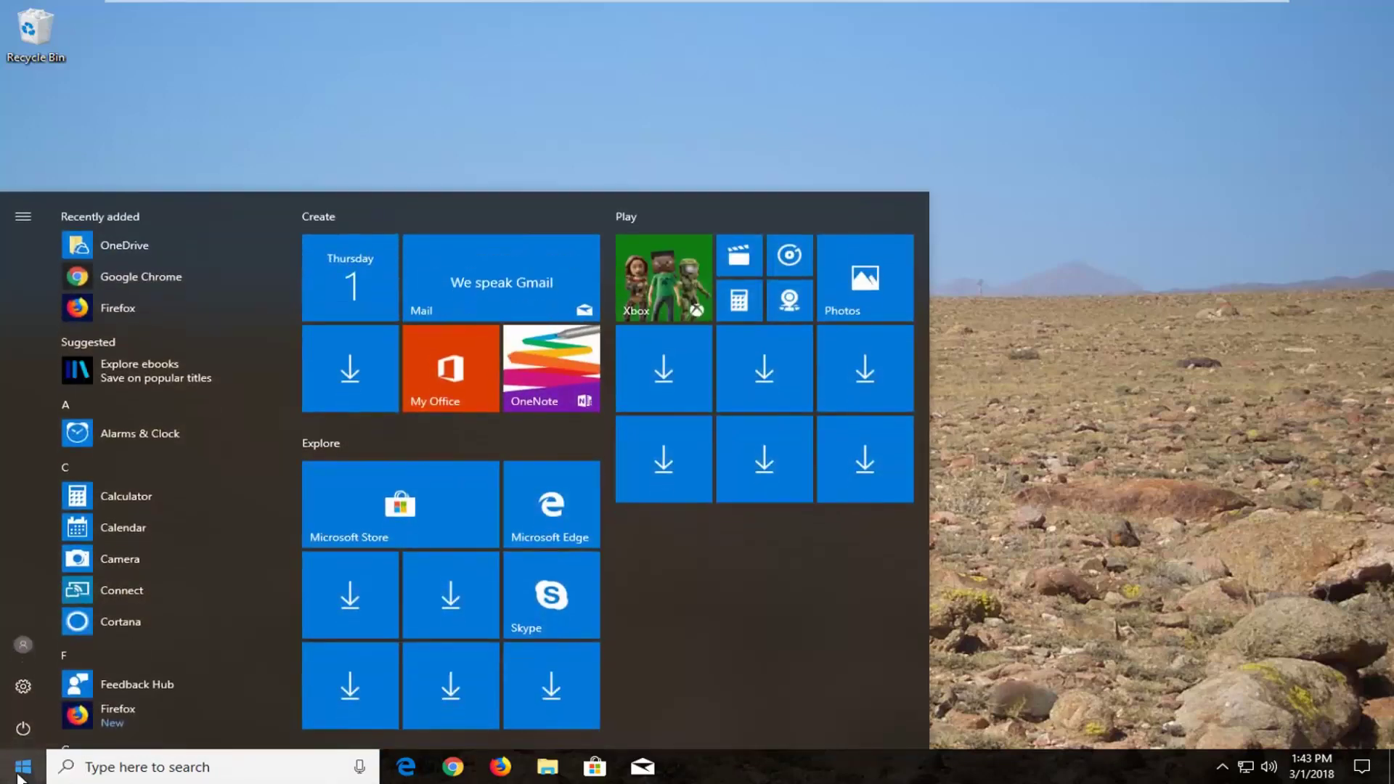
pyautogui.write('reset')
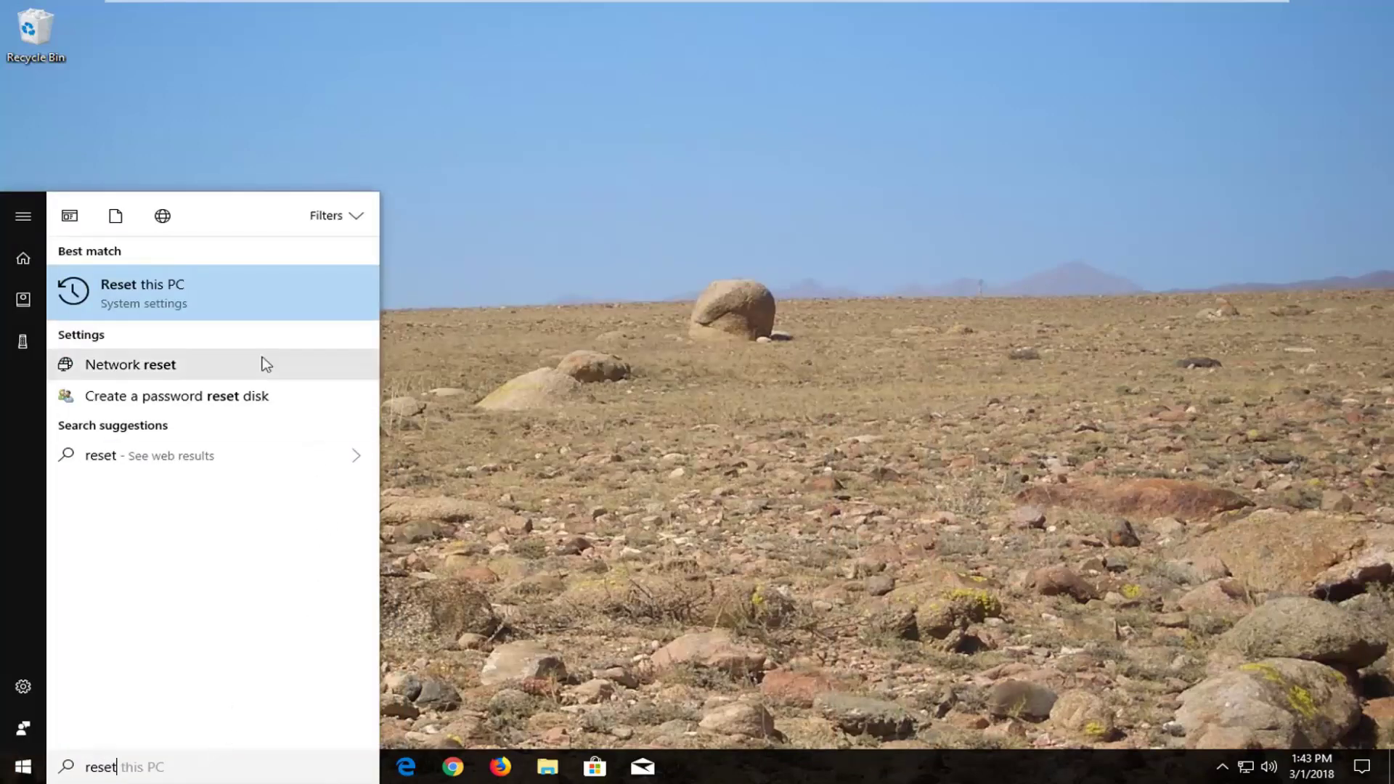
pyautogui.click(163, 297)
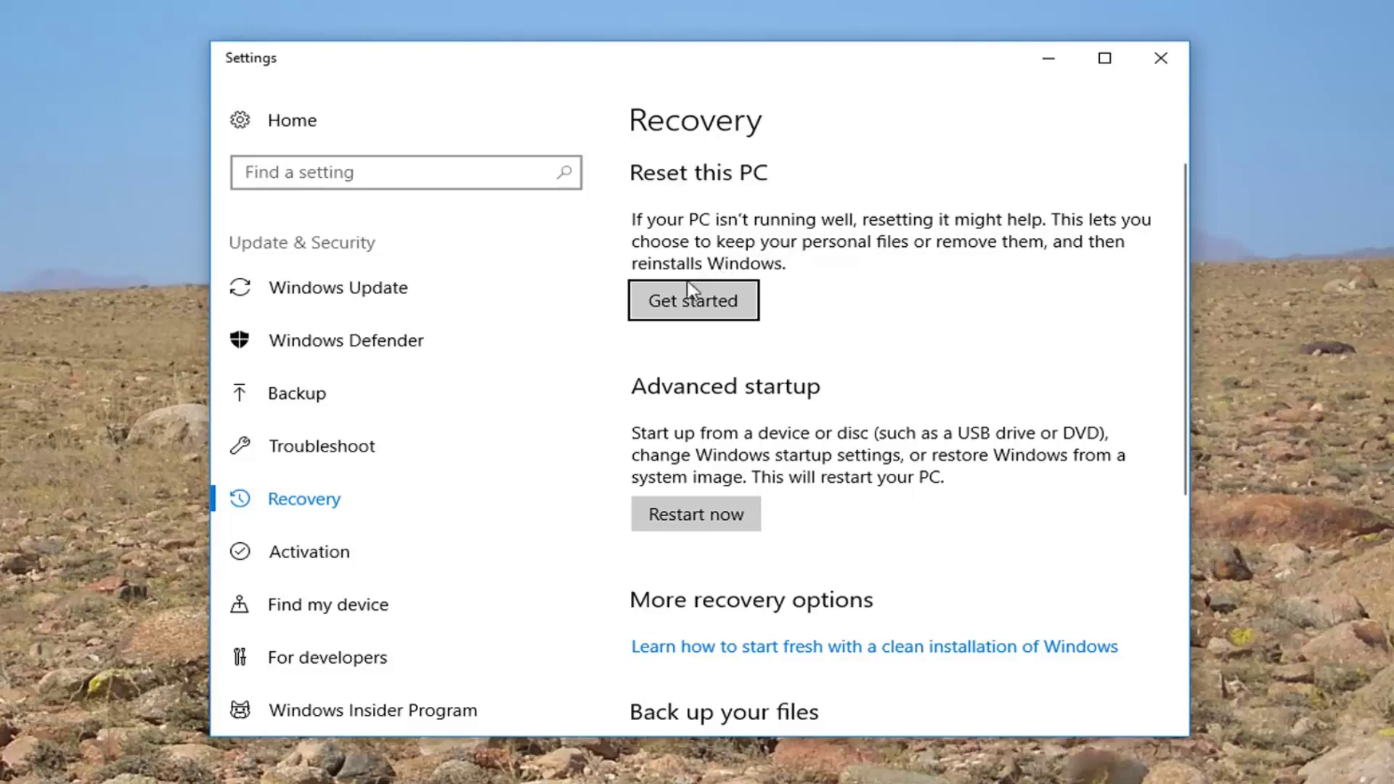
# Start Reset this PC from the Recovery page
pyautogui.click(696, 303)
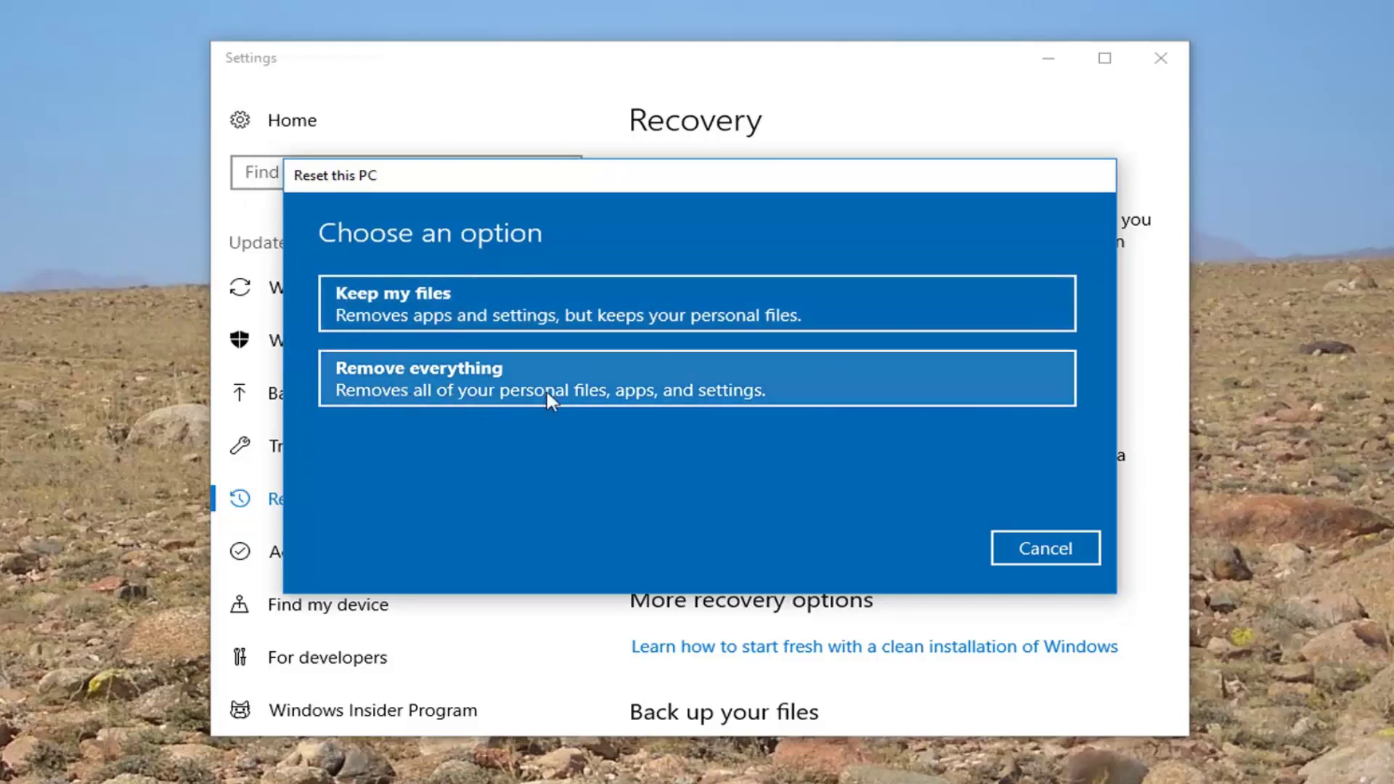
# Choose Remove everything, then Just remove my files without cleaning the drive
pyautogui.click(616, 395)
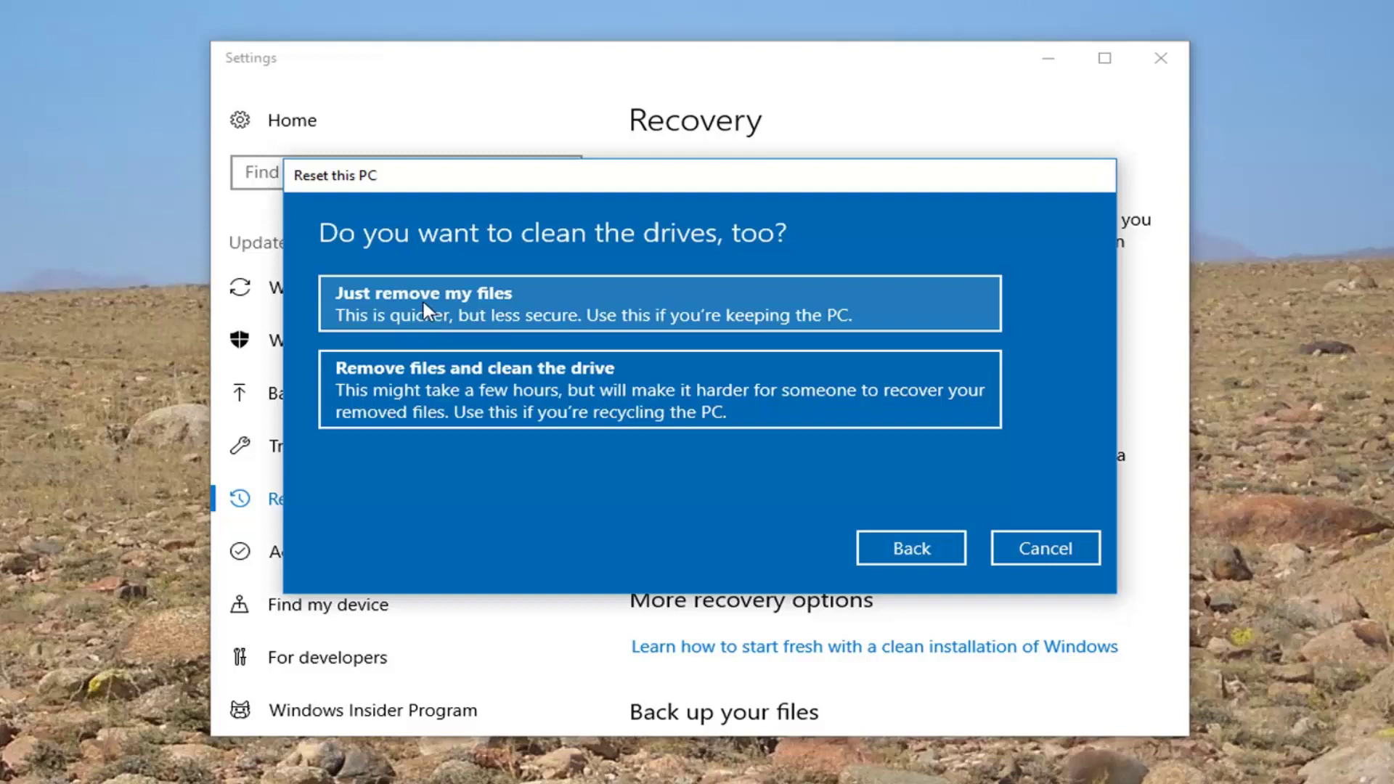
pyautogui.click(455, 304)
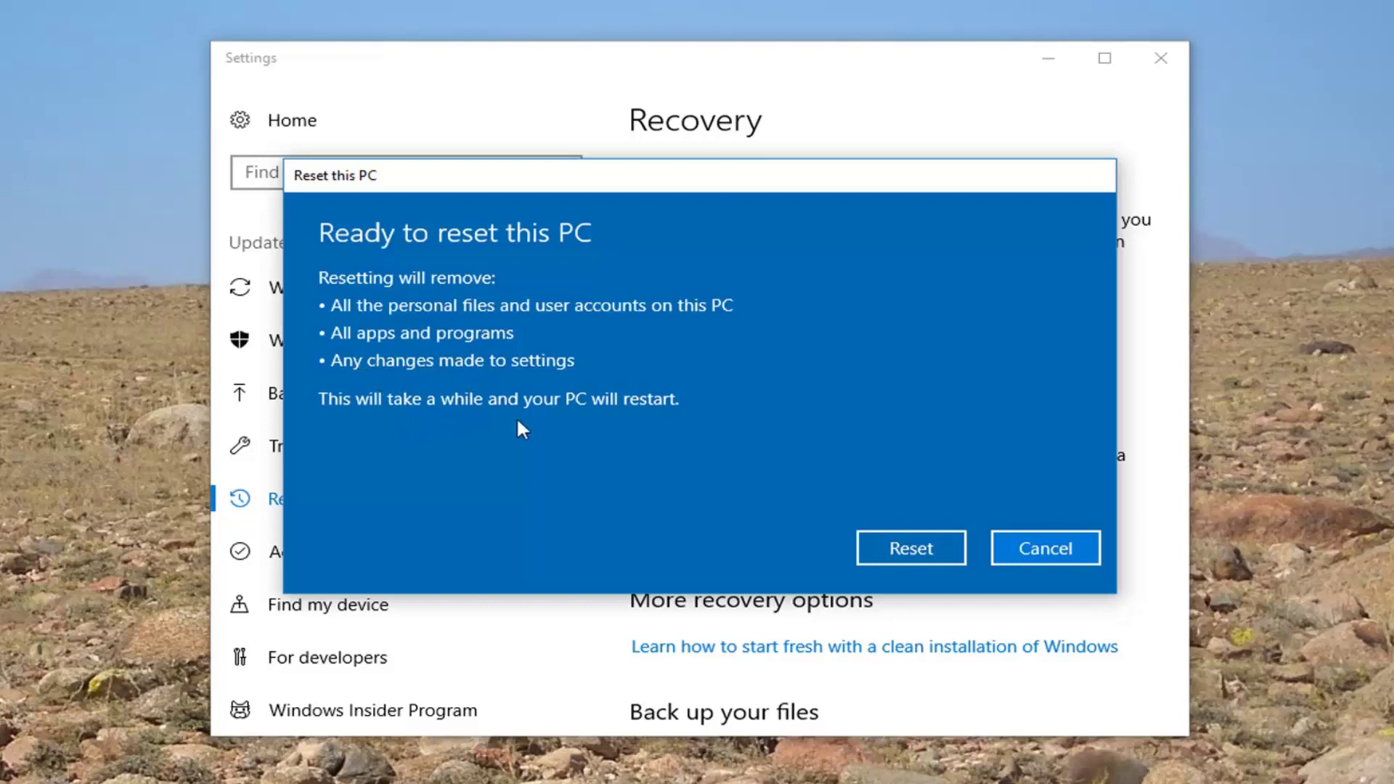
# Confirm the reset and let Windows wipe and reinstall until the Hi there screen
pyautogui.click(916, 551)
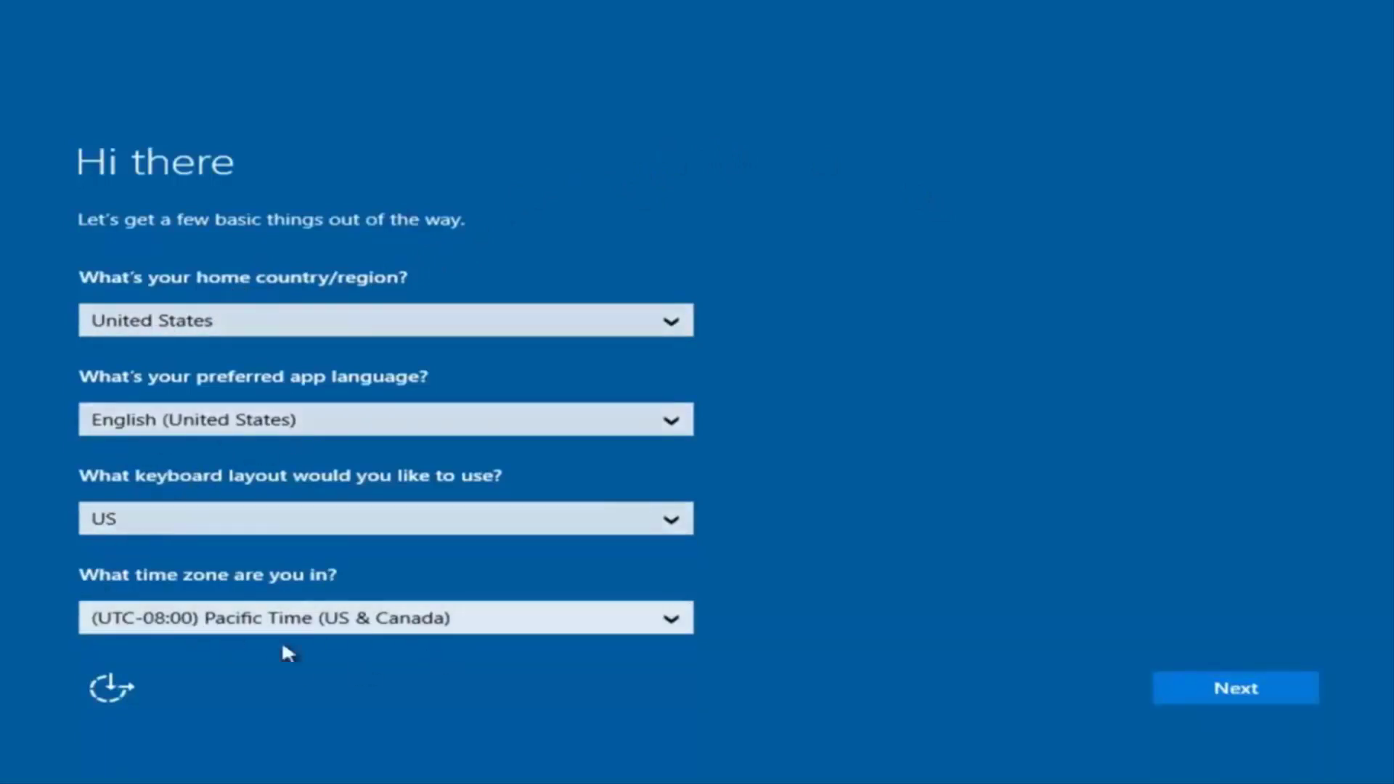
# Keep United States region, US keyboard and Pacific Time defaults, and accept the licence terms
pyautogui.click(1239, 696)
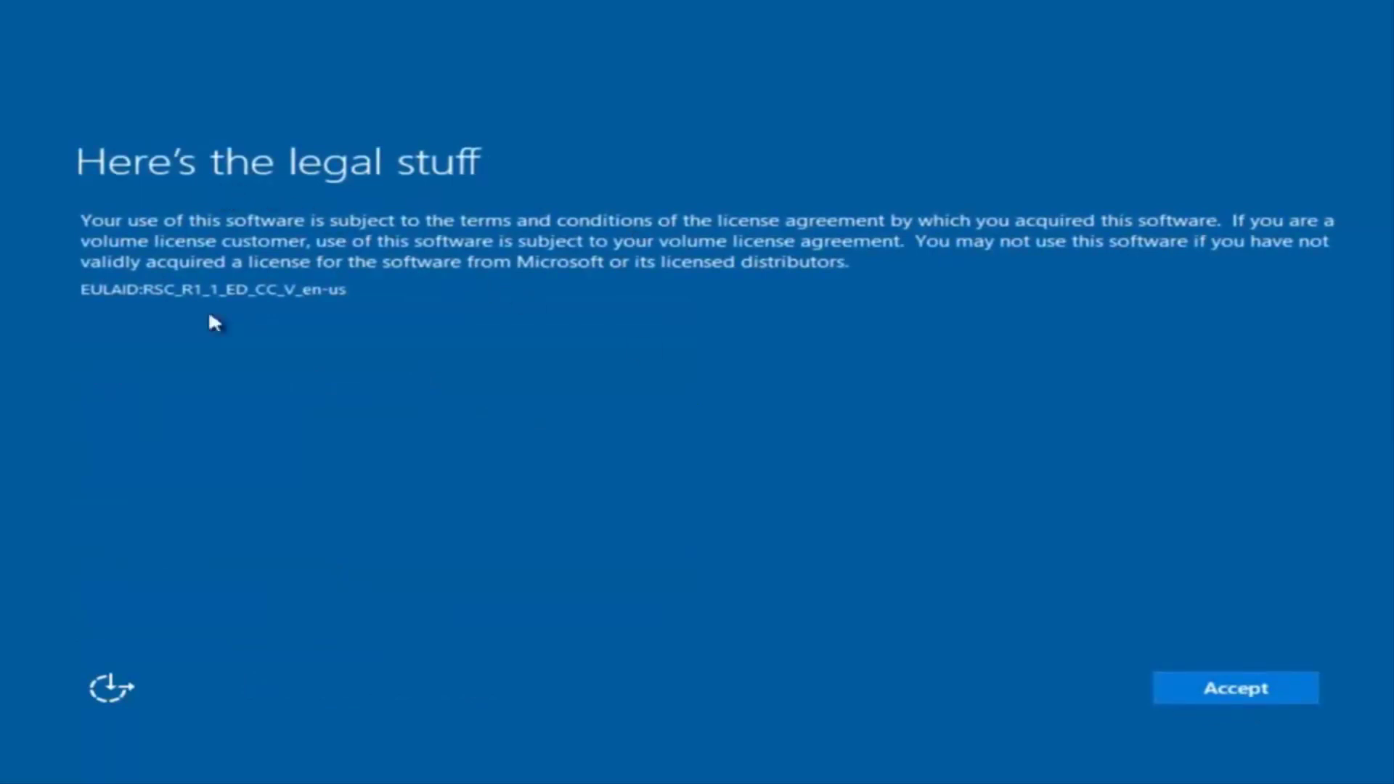
pyautogui.click(1257, 695)
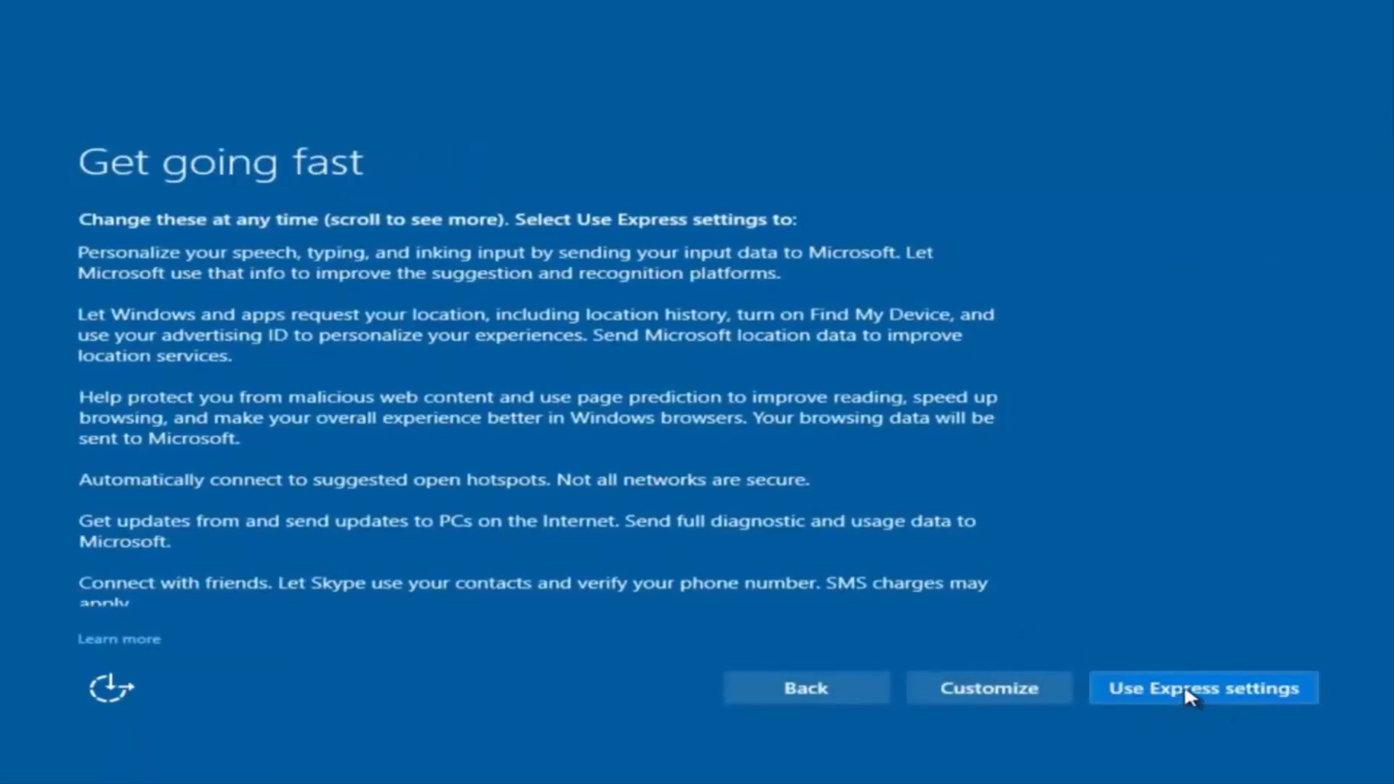
# Customize privacy settings, turning off speech, typing and inking personalization while keeping the other three on
pyautogui.click(1000, 691)
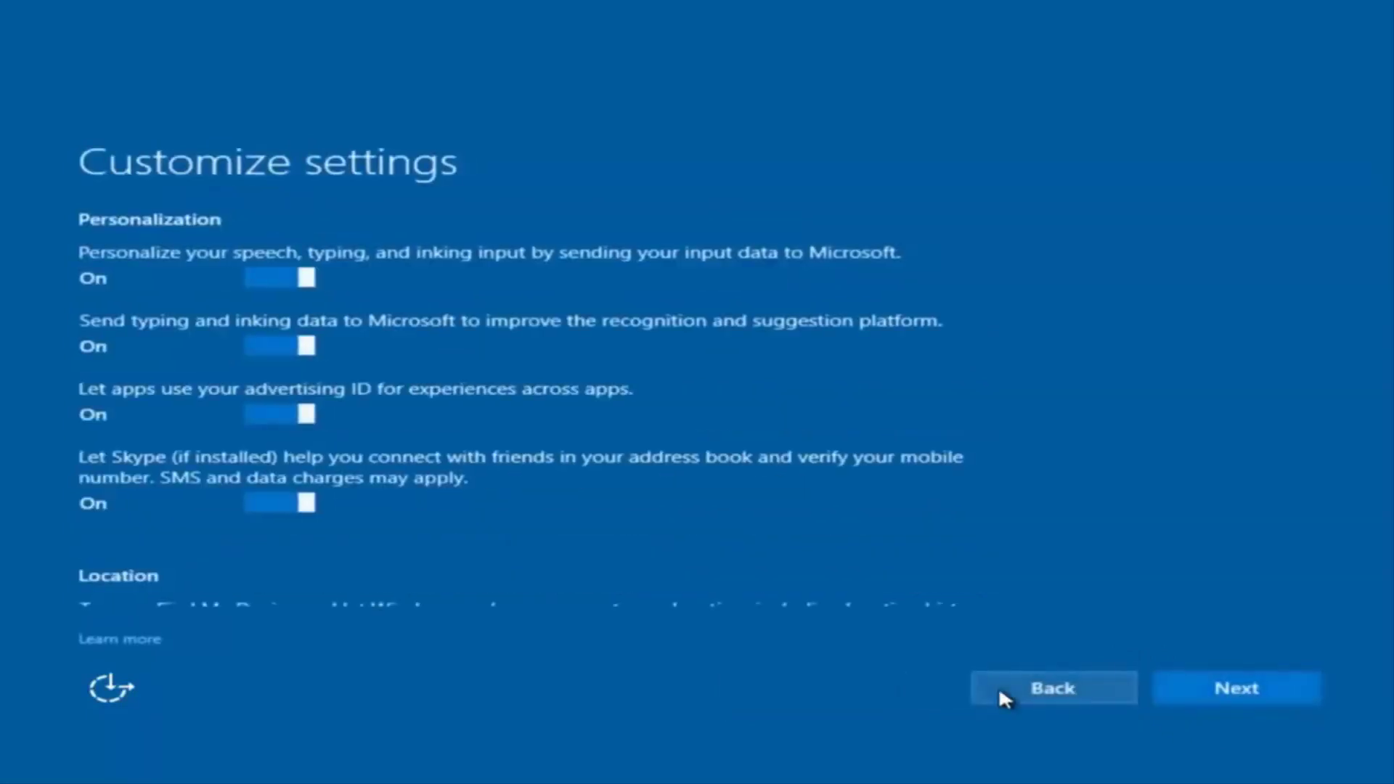
pyautogui.scroll(-2, 302, 320)
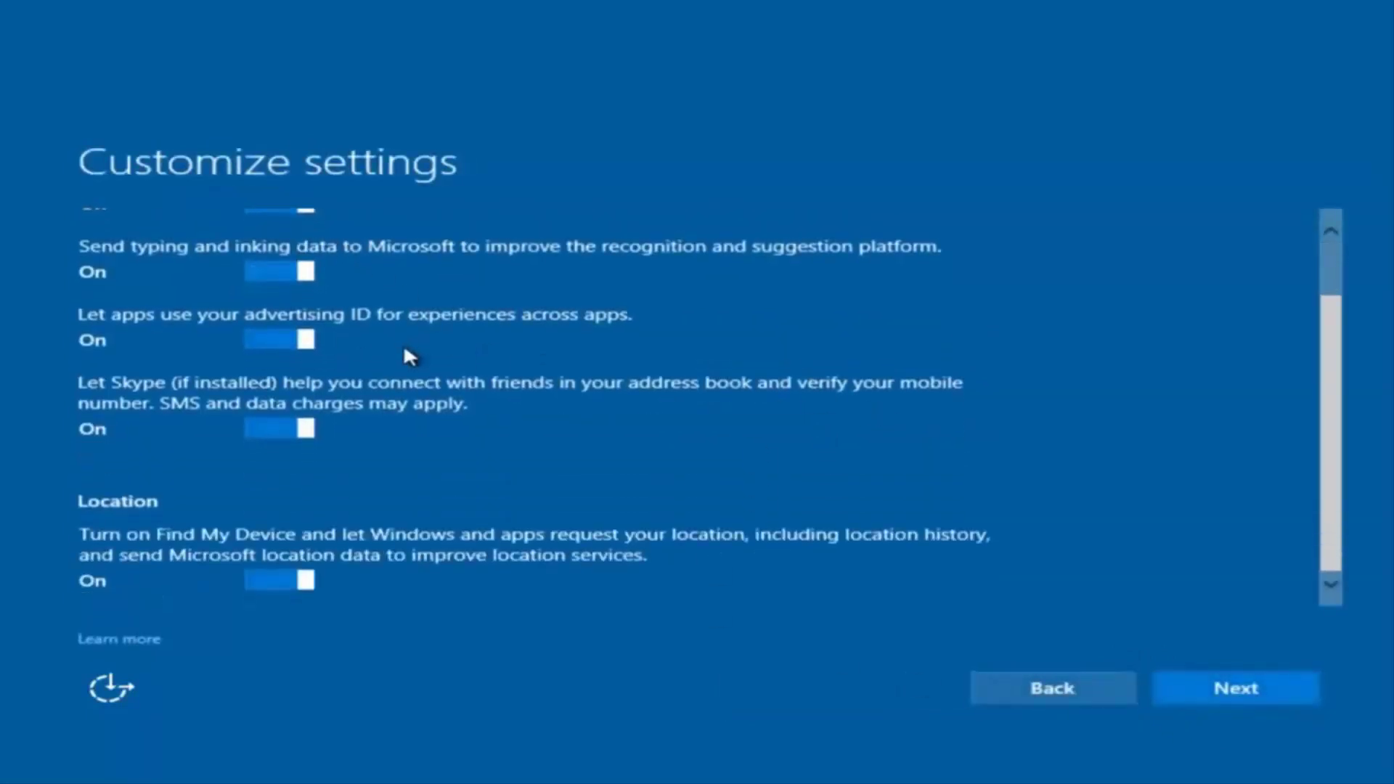
pyautogui.scroll(2, 398, 363)
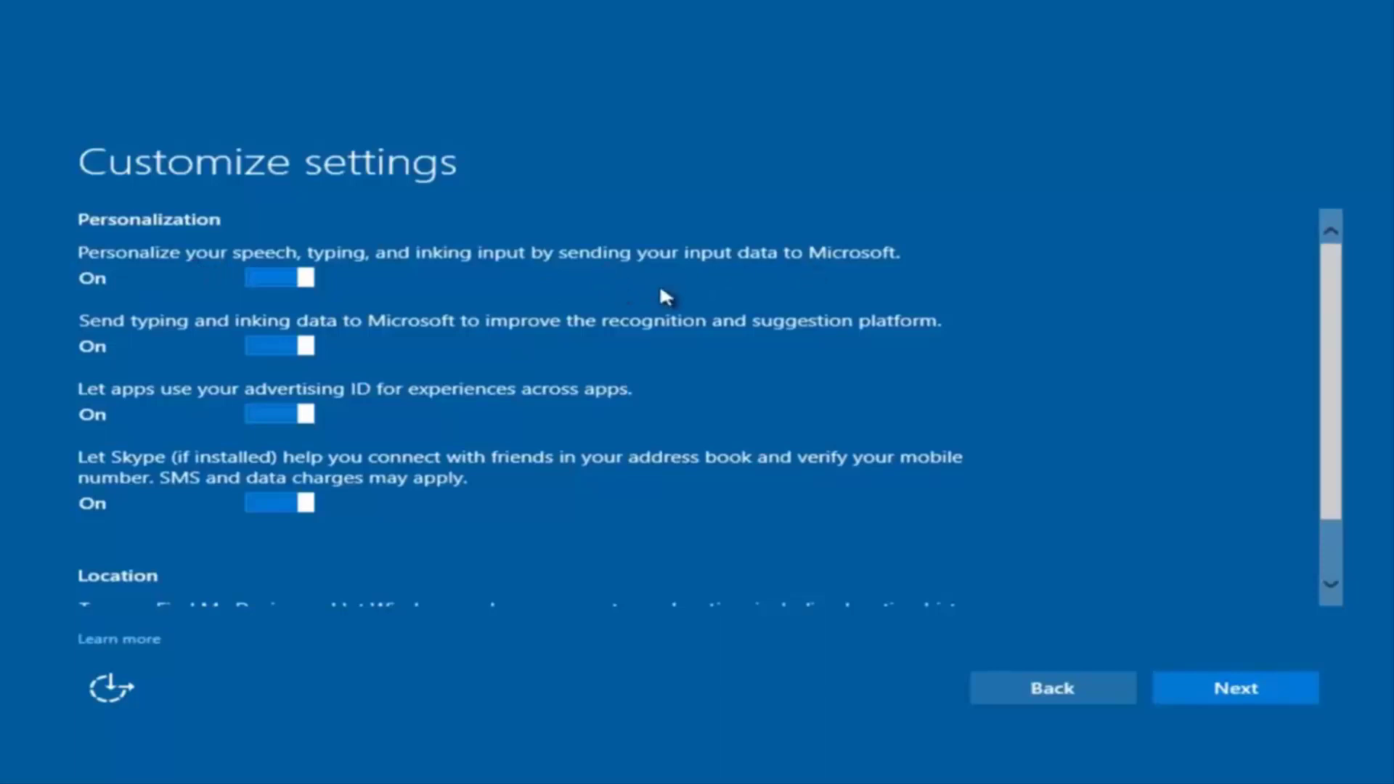
pyautogui.click(295, 283)
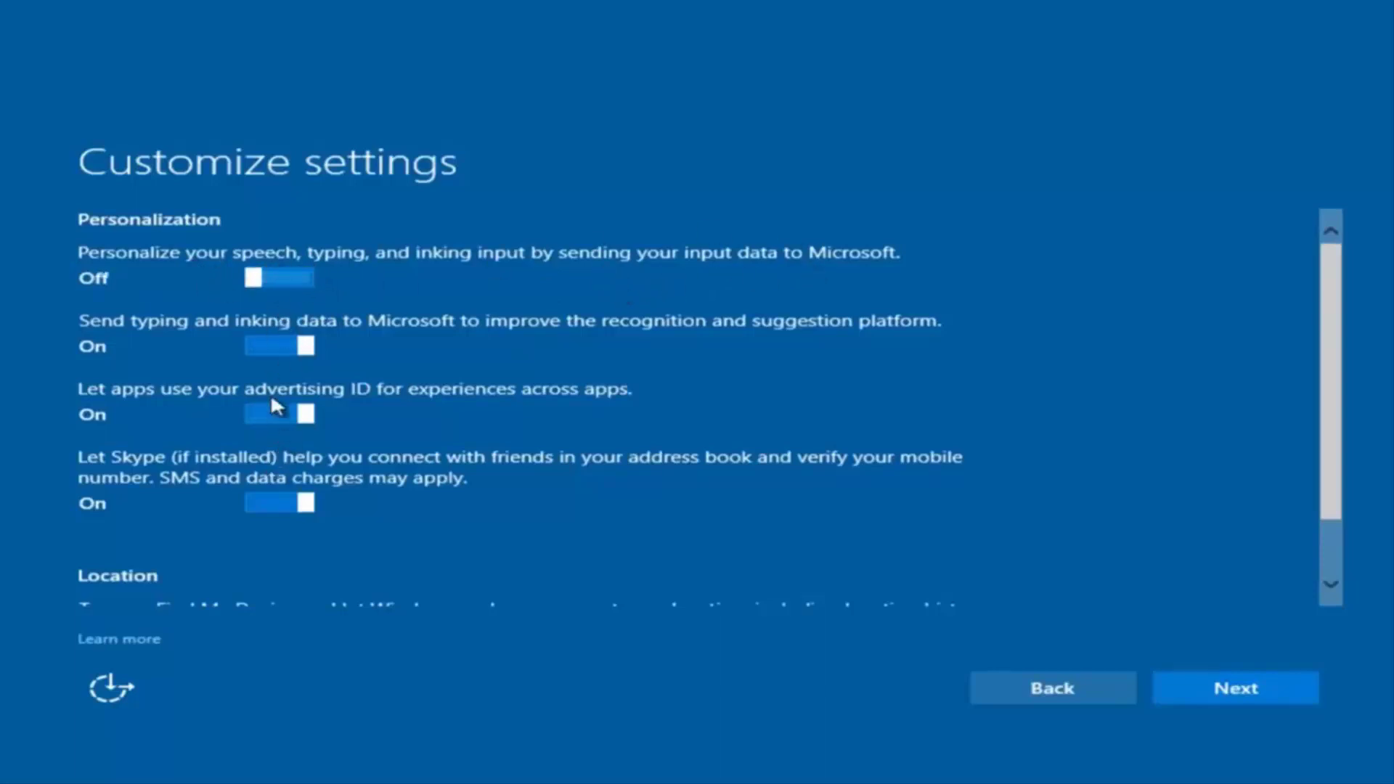
pyautogui.scroll(-2, 285, 431)
pyautogui.scroll(2, 334, 392)
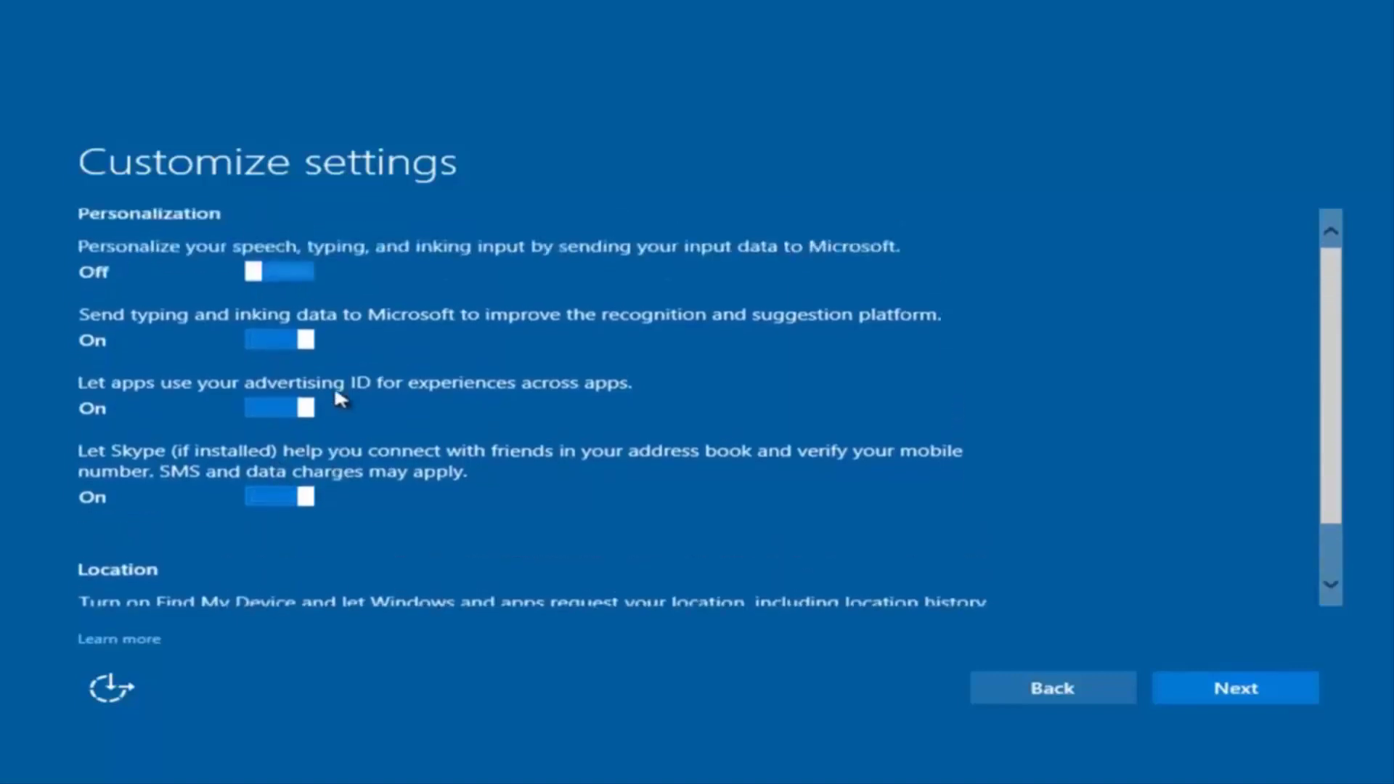
pyautogui.scroll(-2, 324, 495)
pyautogui.scroll(1, 367, 558)
pyautogui.scroll(1, 366, 549)
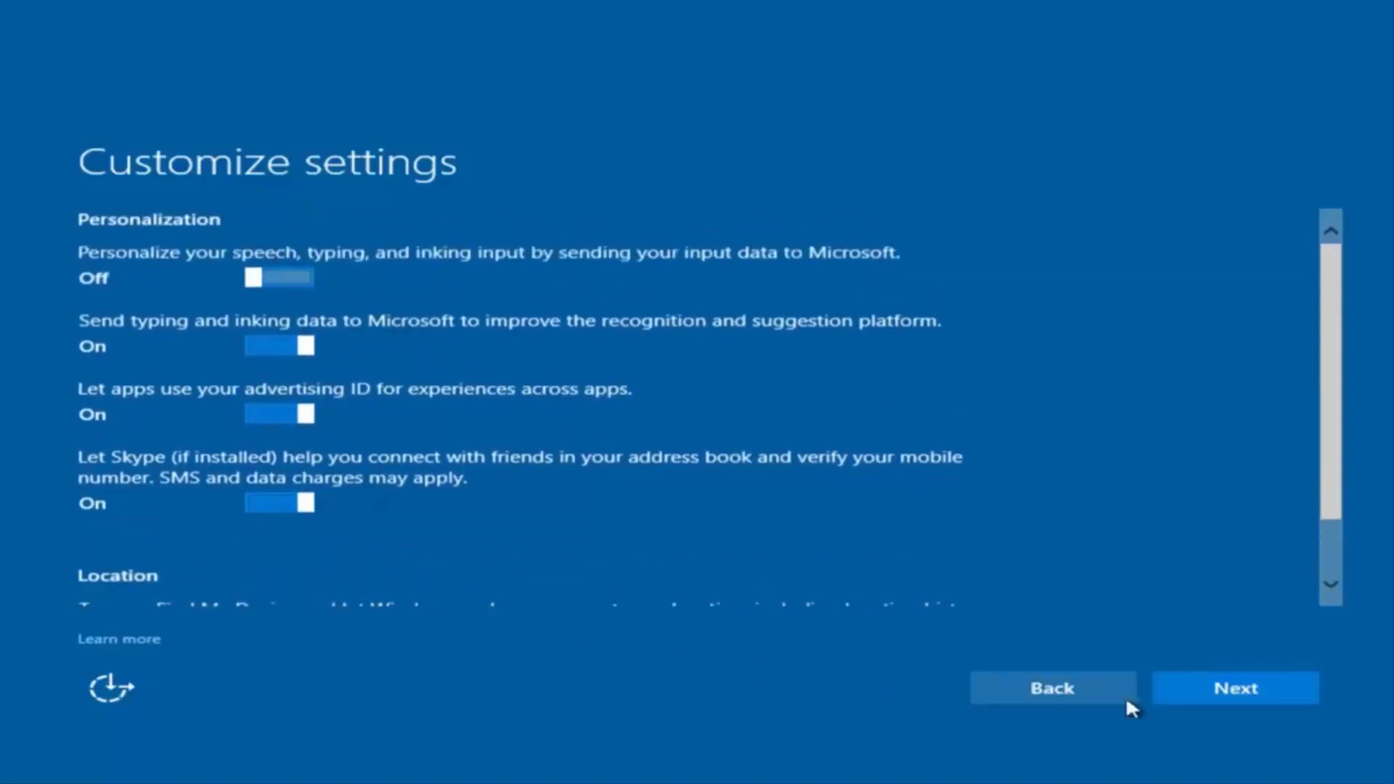
# Accept the Connectivity and error reporting and Browser, protection, and update pages unchanged
pyautogui.click(1213, 689)
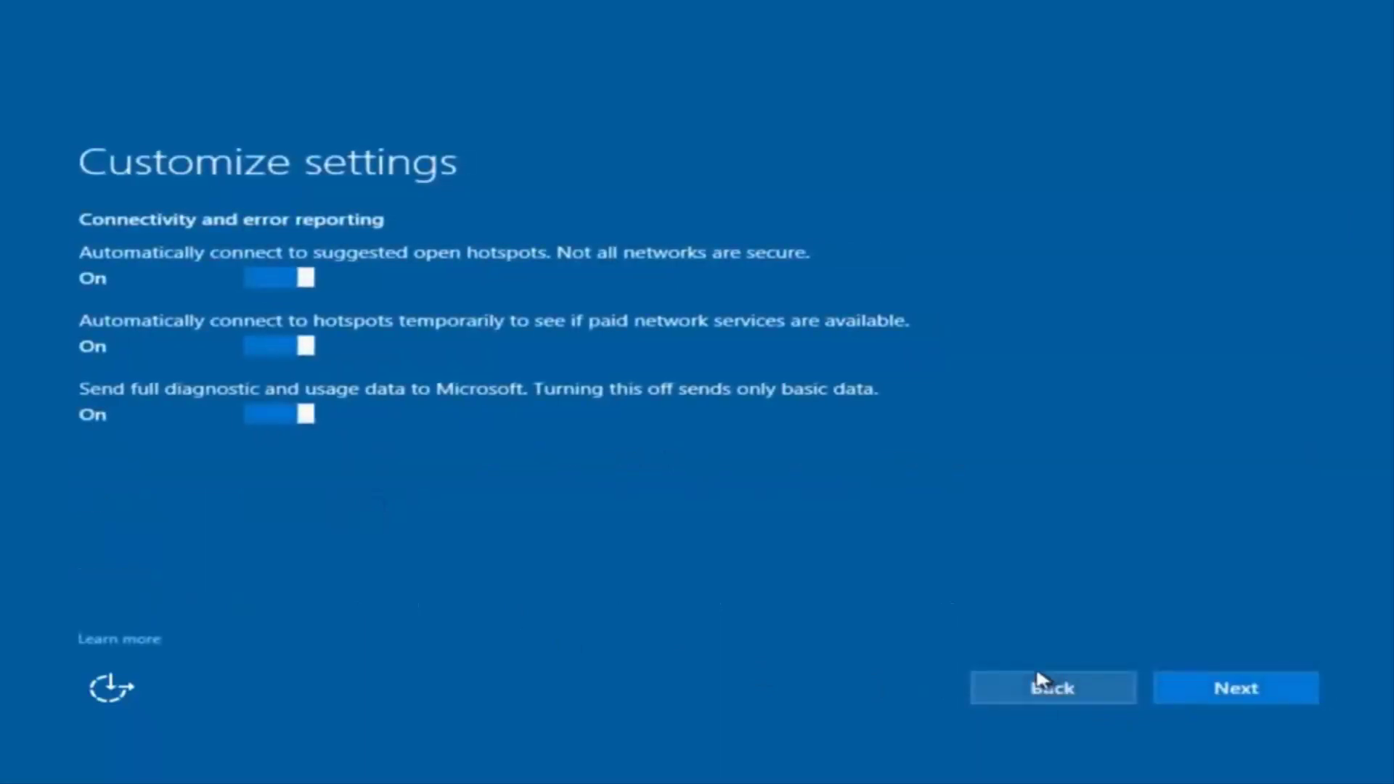
pyautogui.click(1235, 692)
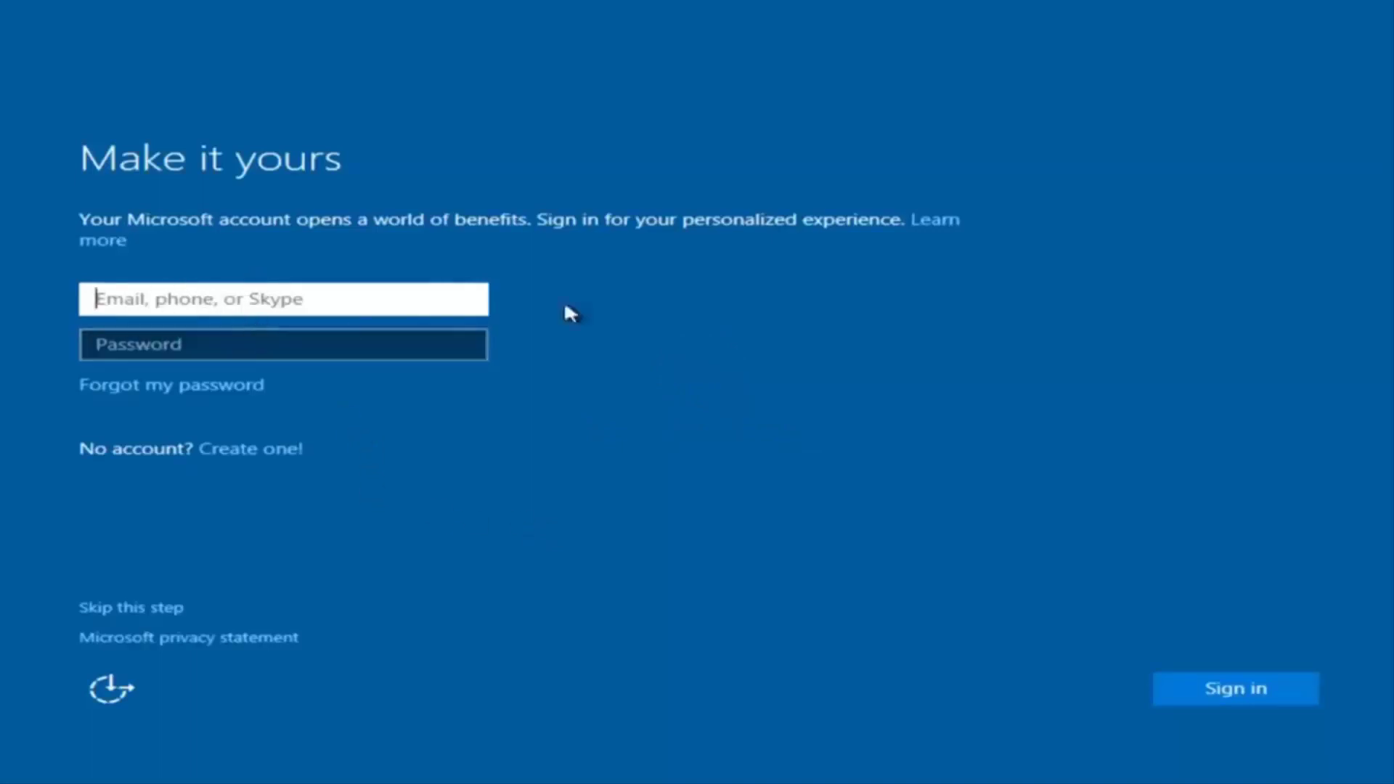
# Skip Microsoft account sign-in and enter the local user name 'example'
pyautogui.click(305, 327)
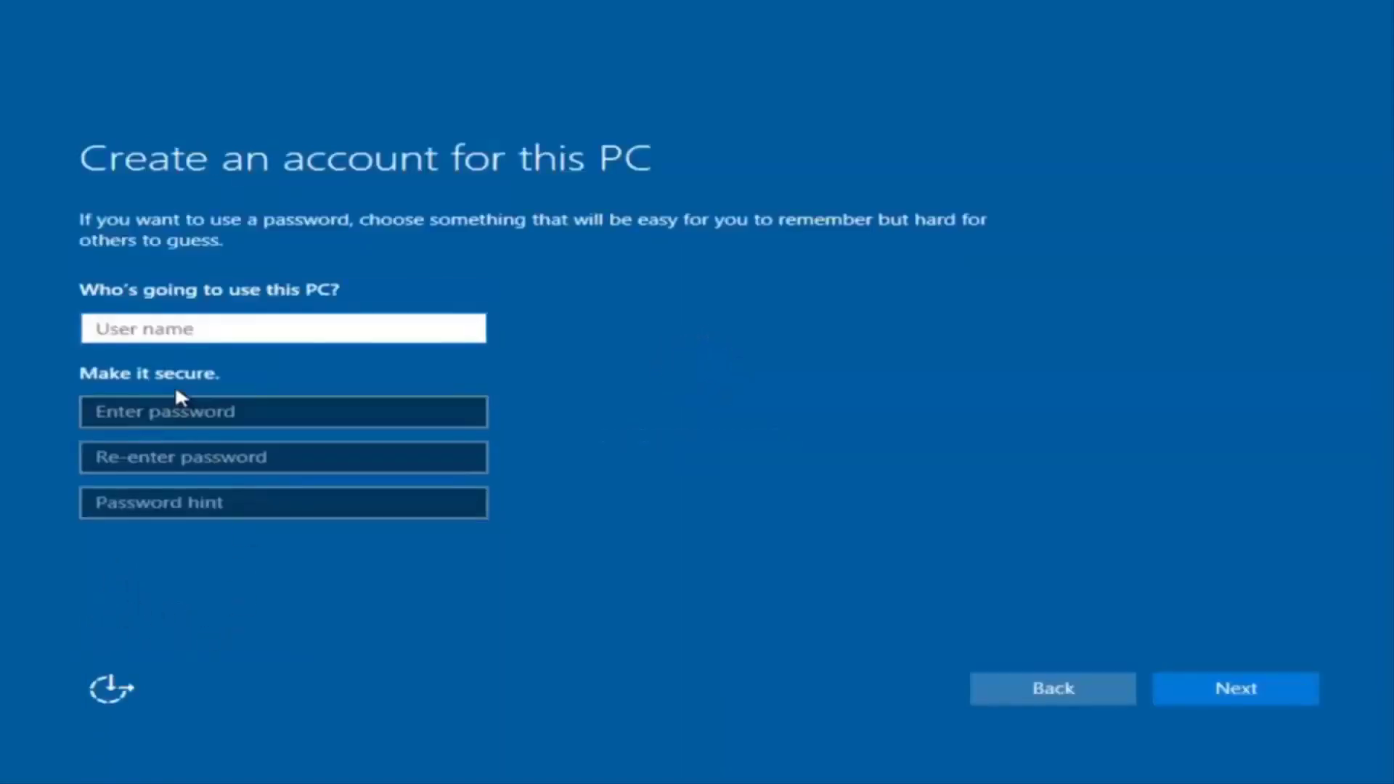
pyautogui.write('exam[p')
pyautogui.press('BackSpace')
pyautogui.press('BackSpace')
pyautogui.write('ple')
# Enter and confirm the account password, add a password hint, and submit the account
pyautogui.click(177, 409)
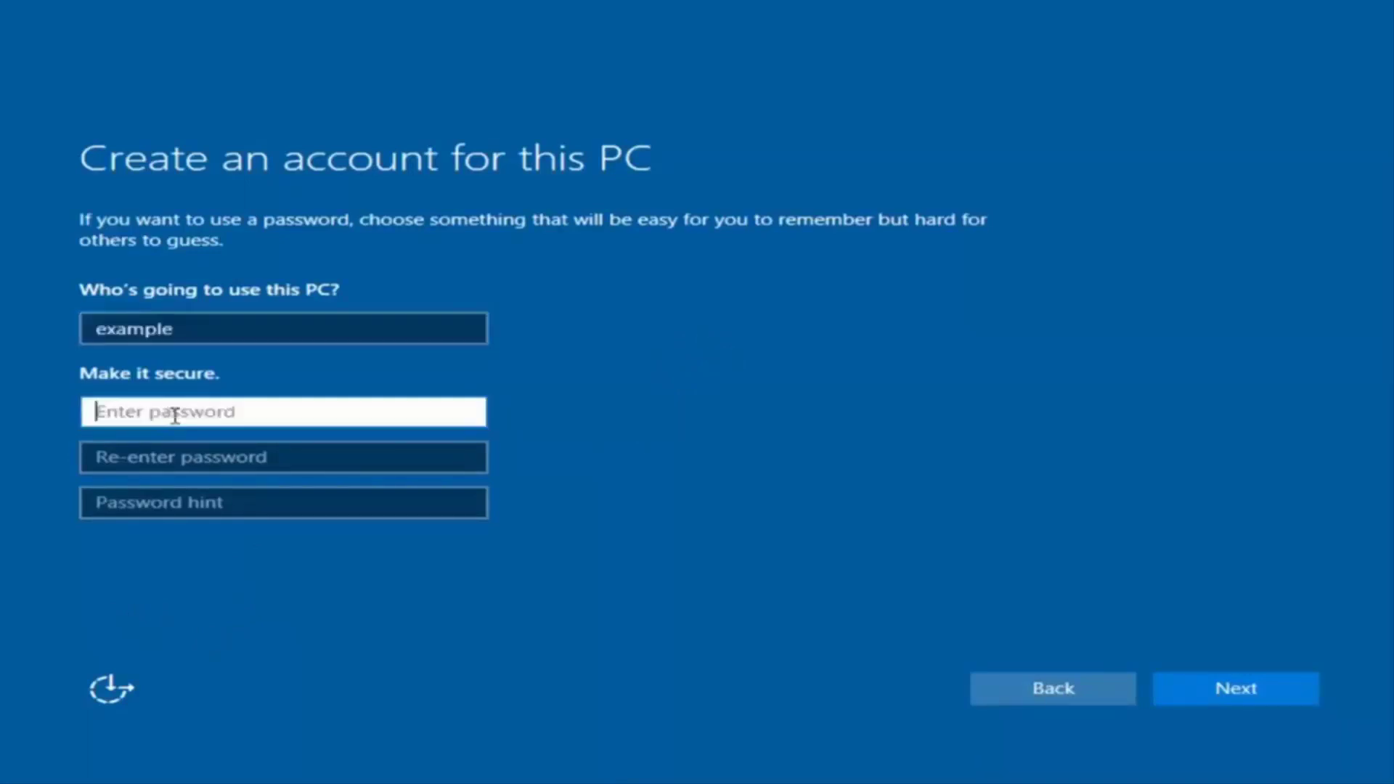
pyautogui.write('password')
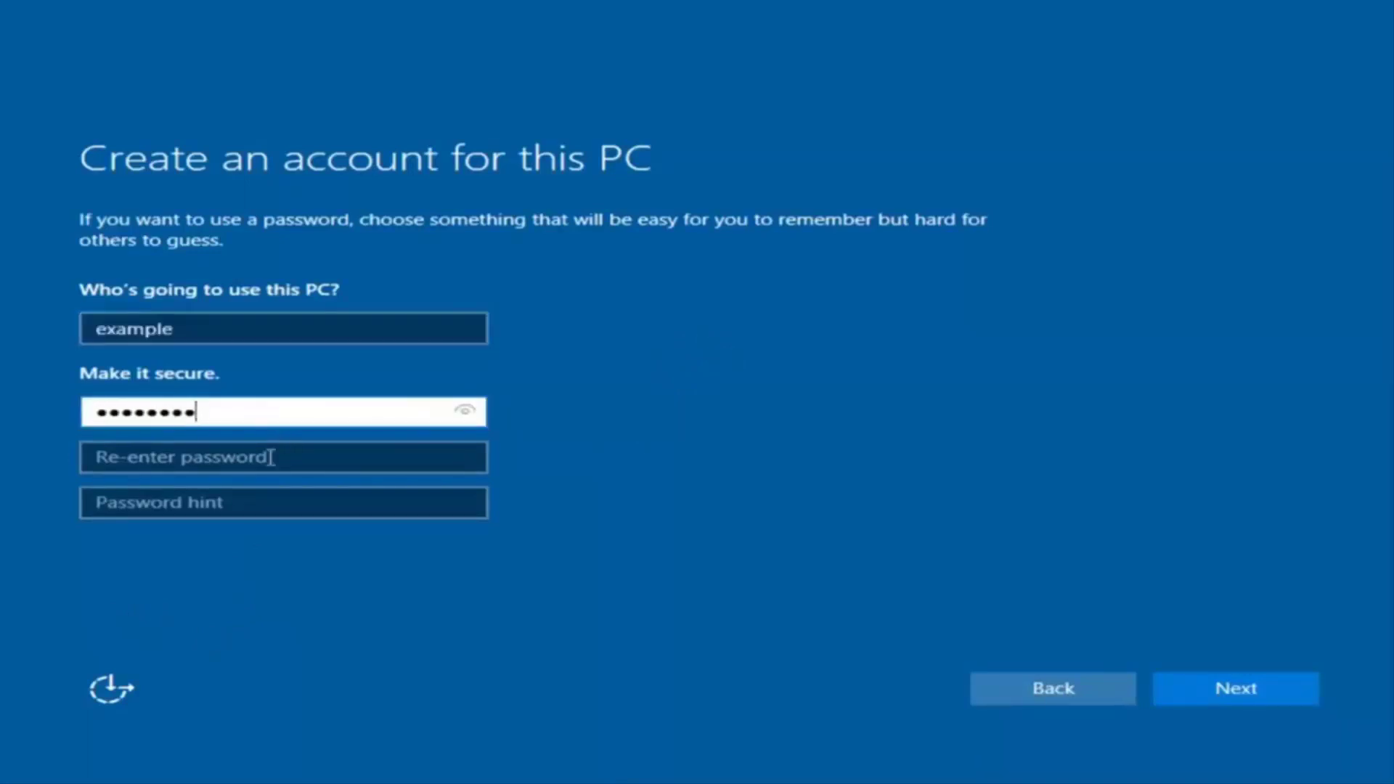
pyautogui.click(272, 458)
pyautogui.write('password')
pyautogui.click(253, 508)
pyautogui.write('pass')
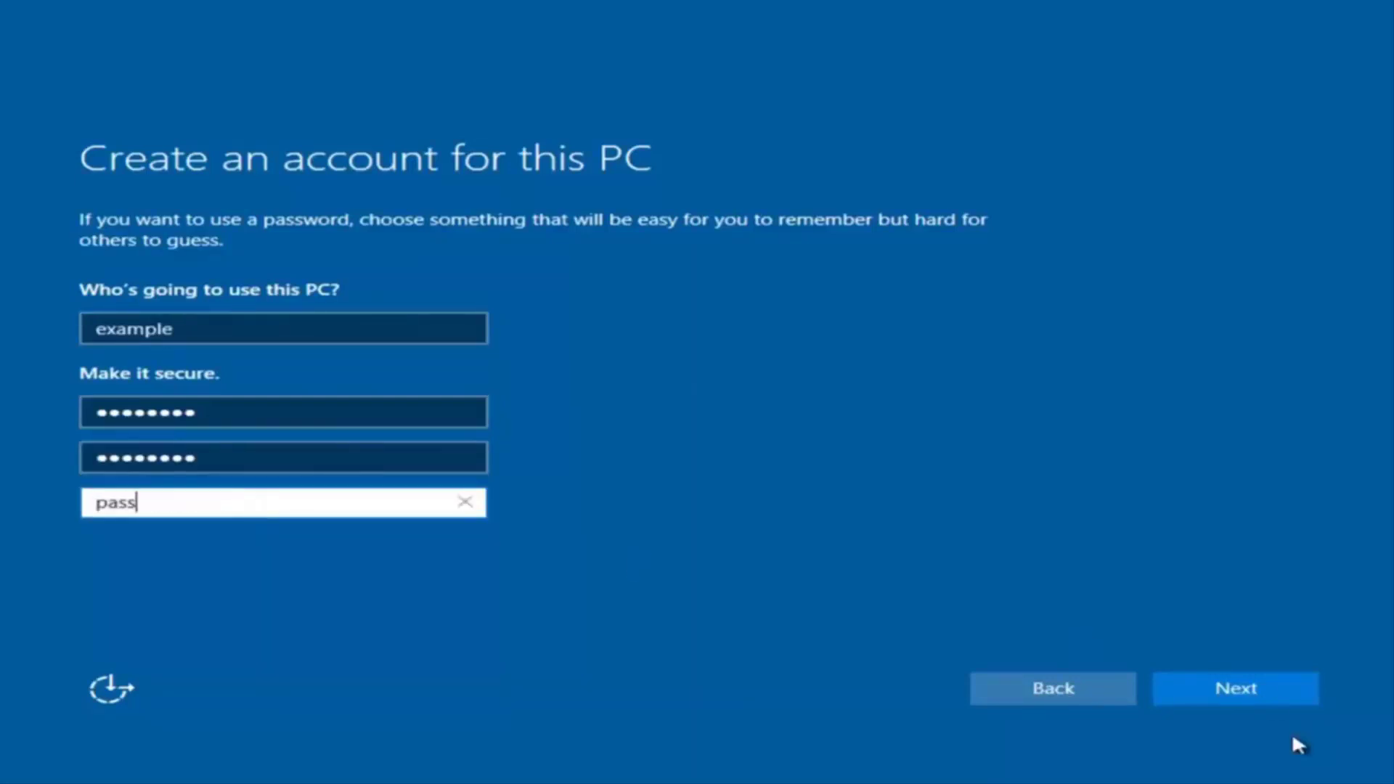
pyautogui.click(1259, 694)
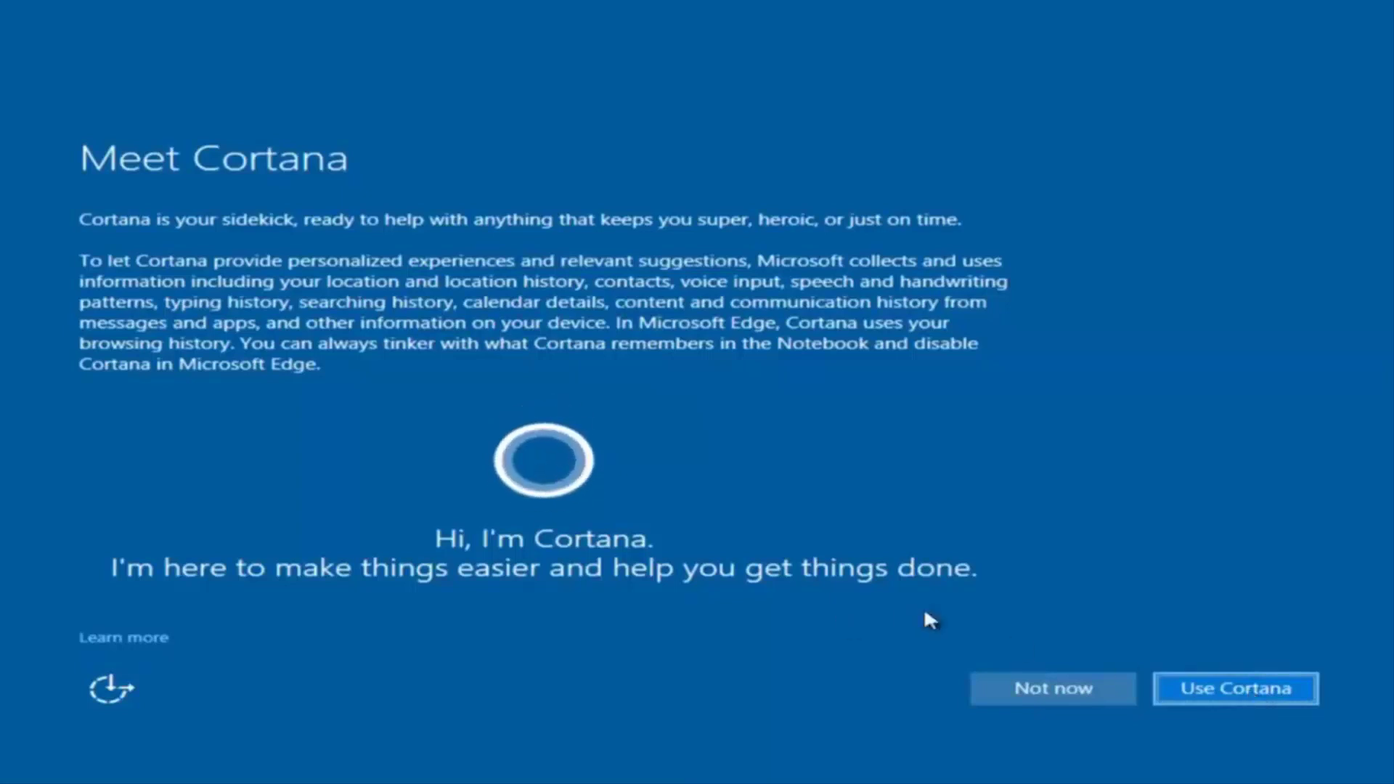
# Decline Cortana with Not now and wait for setup to finish
pyautogui.click(1025, 679)
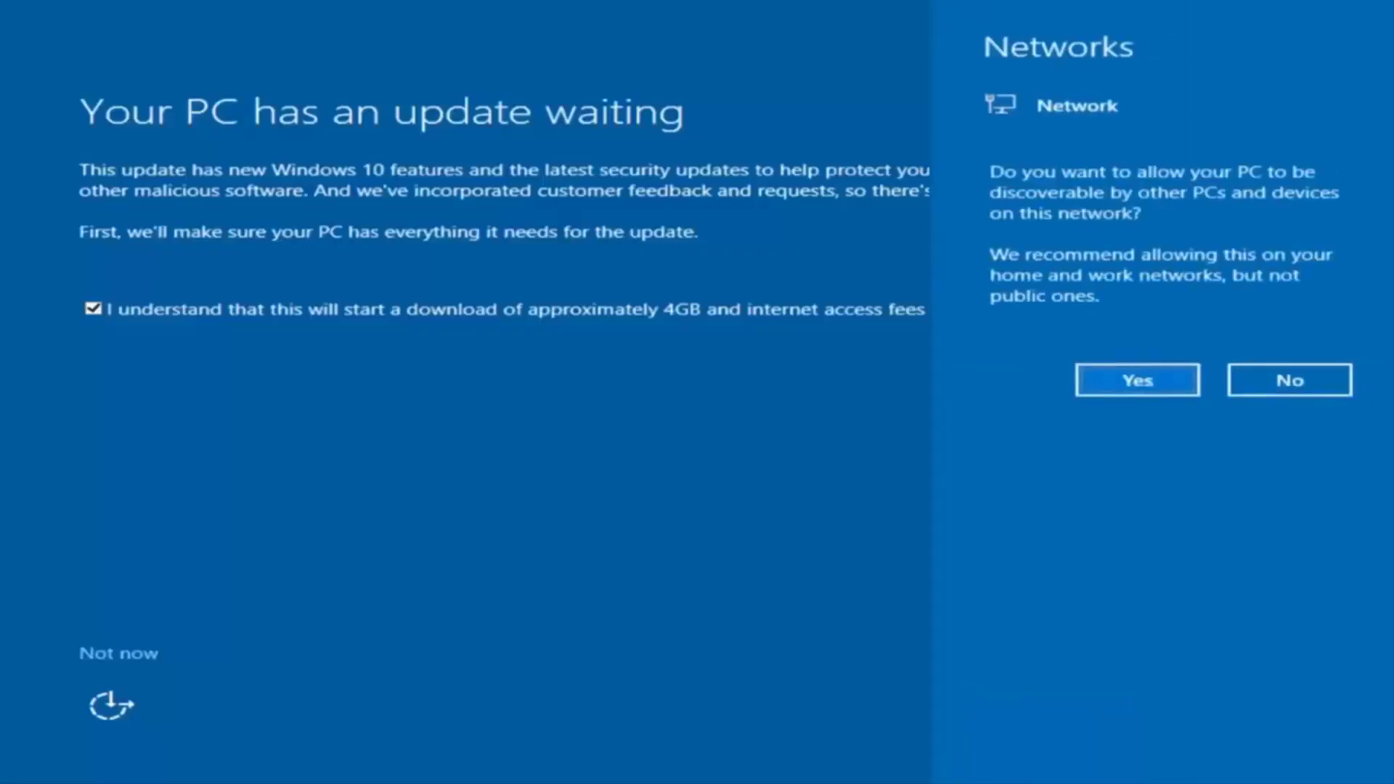
# Dismiss the network discoverability prompt and postpone the waiting update
pyautogui.click(621, 554)
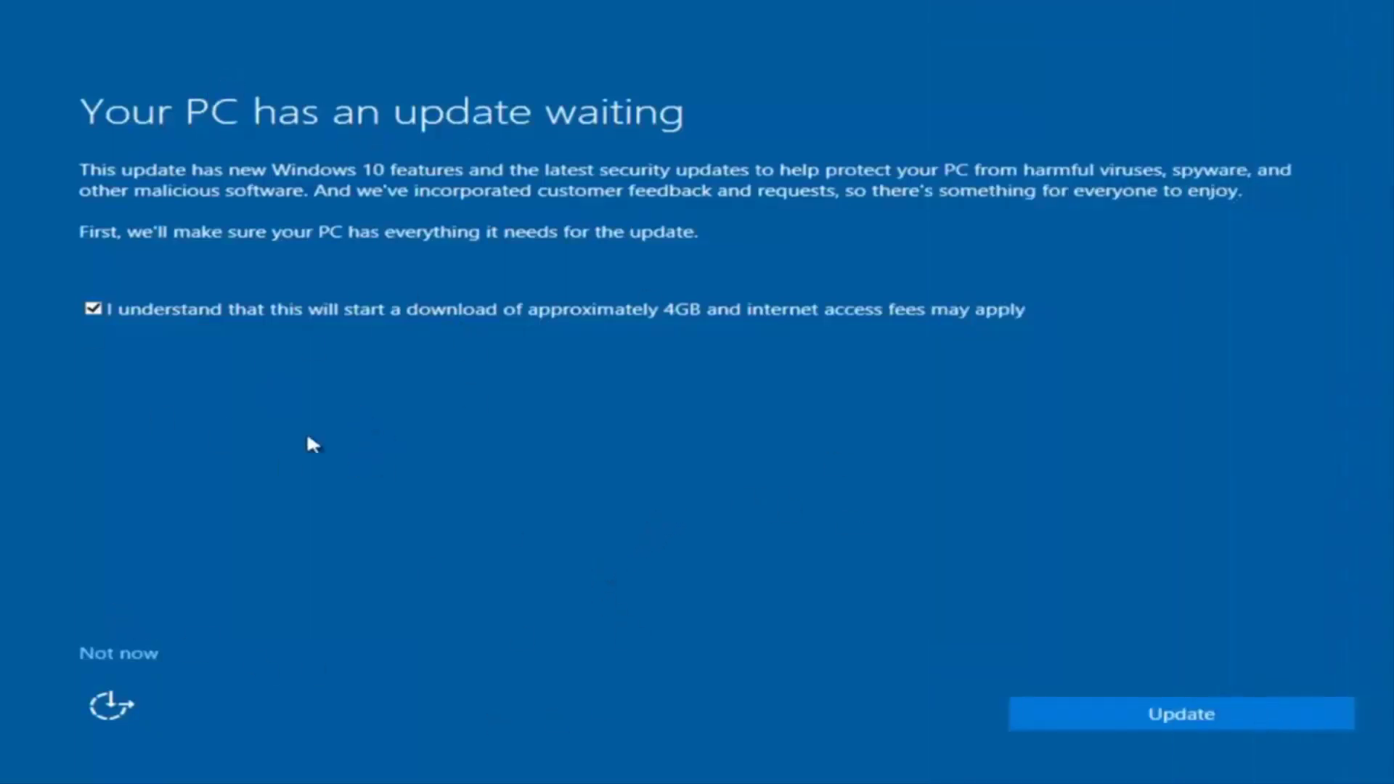
pyautogui.click(117, 651)
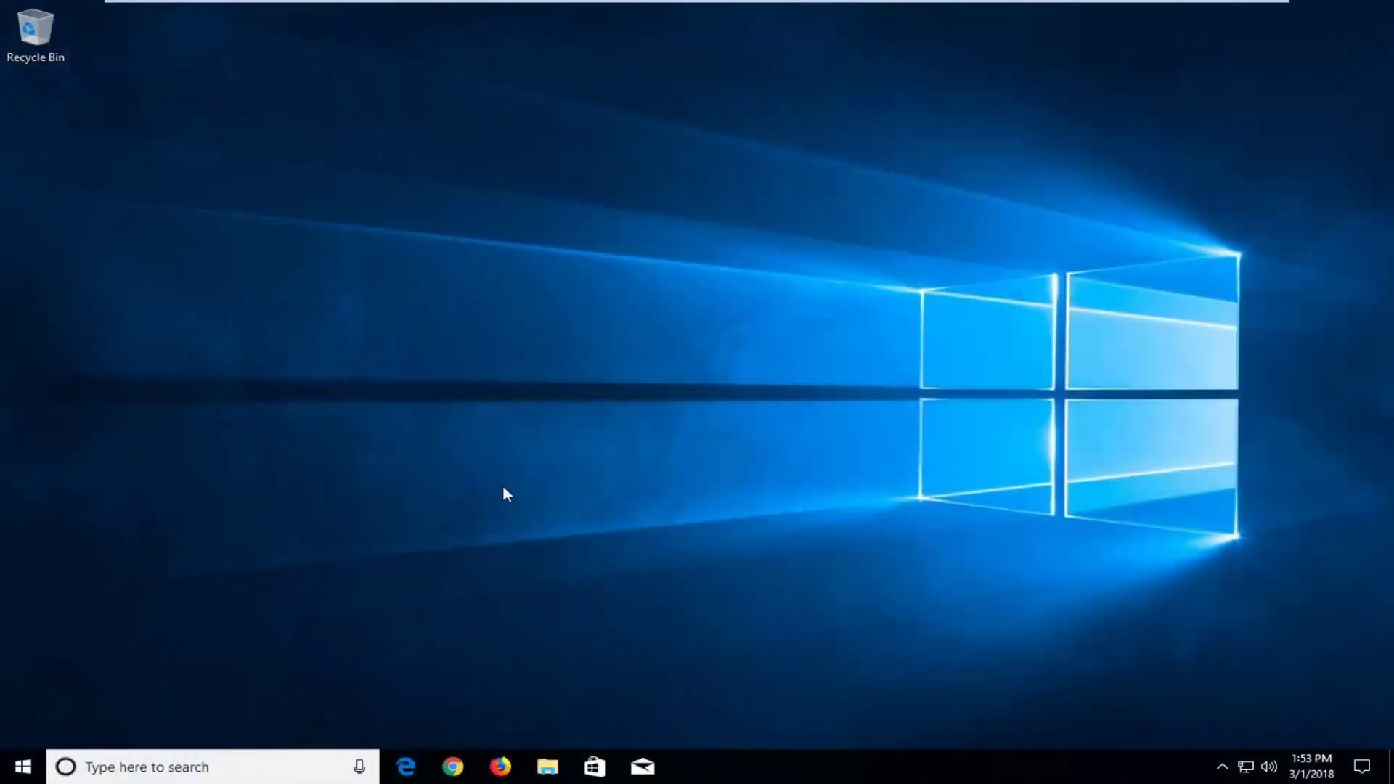